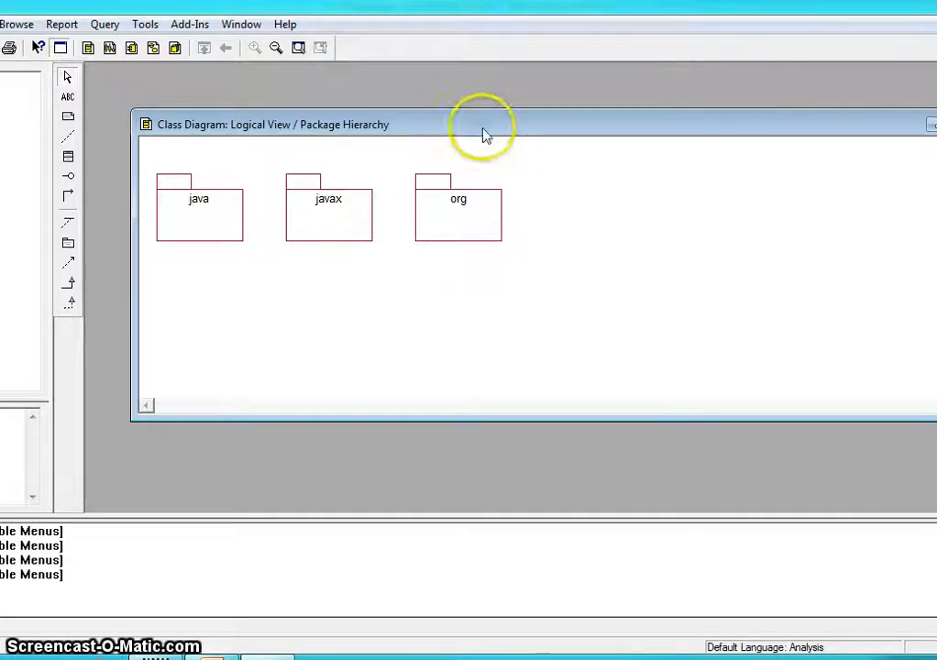
{"action": "left_click", "coordinate": [932, 124]}
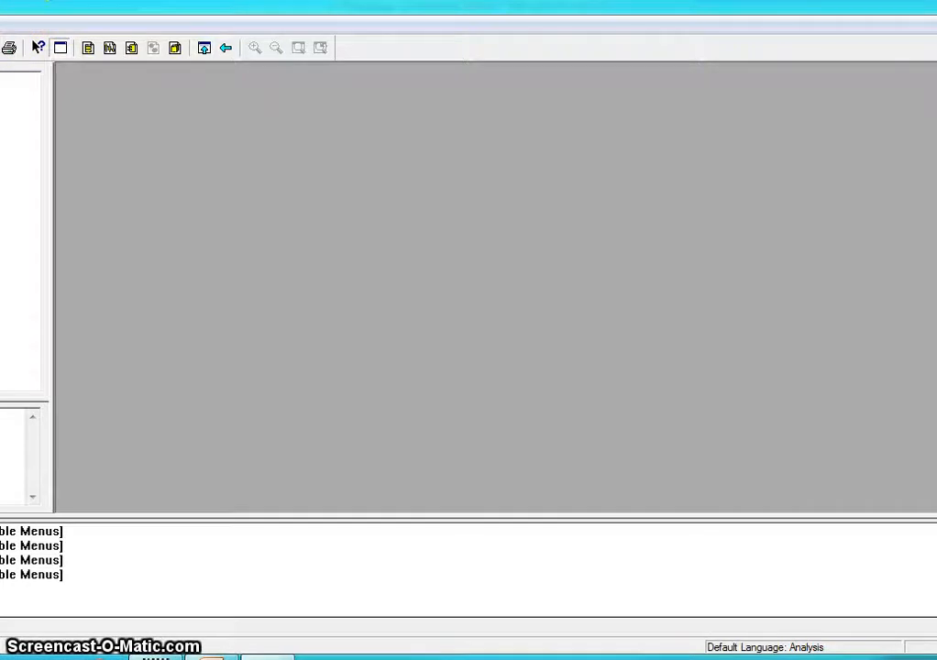
{"action": "right_click", "coordinate": [9, 41]}
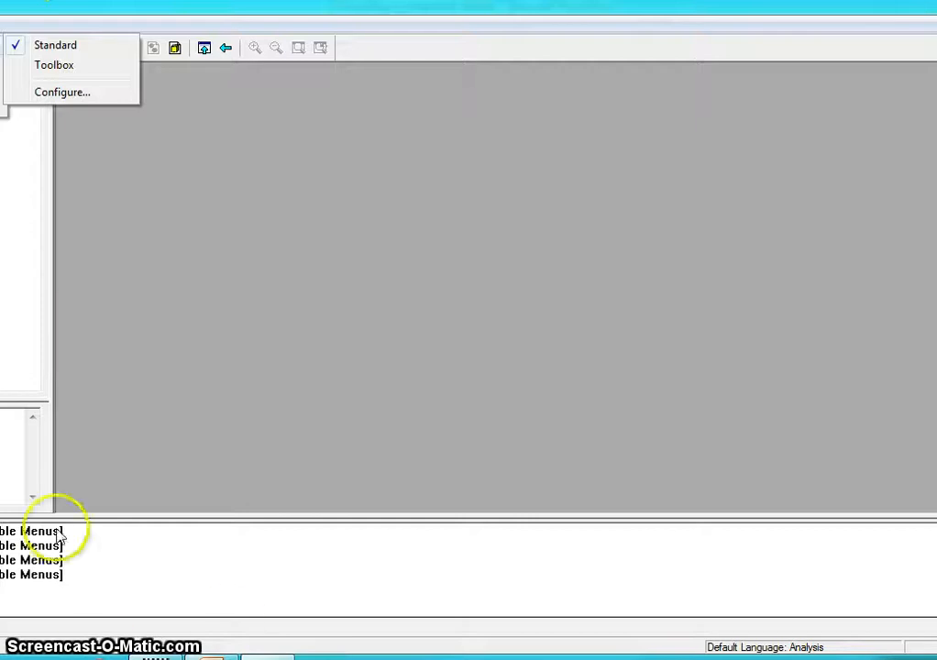
{"action": "left_click", "coordinate": [111, 246]}
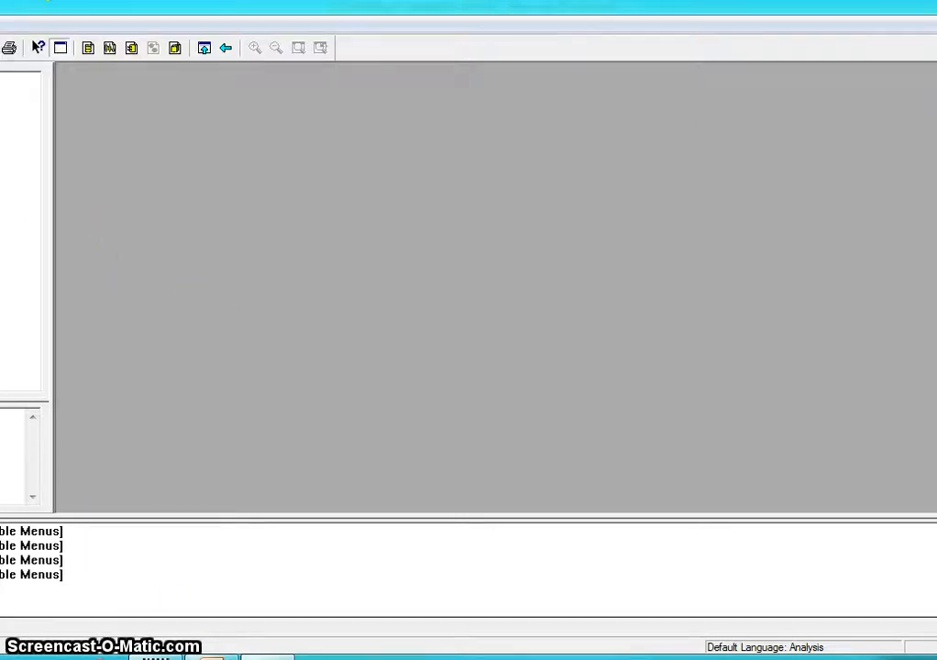
{"action": "key", "text": "alt+Tab"}
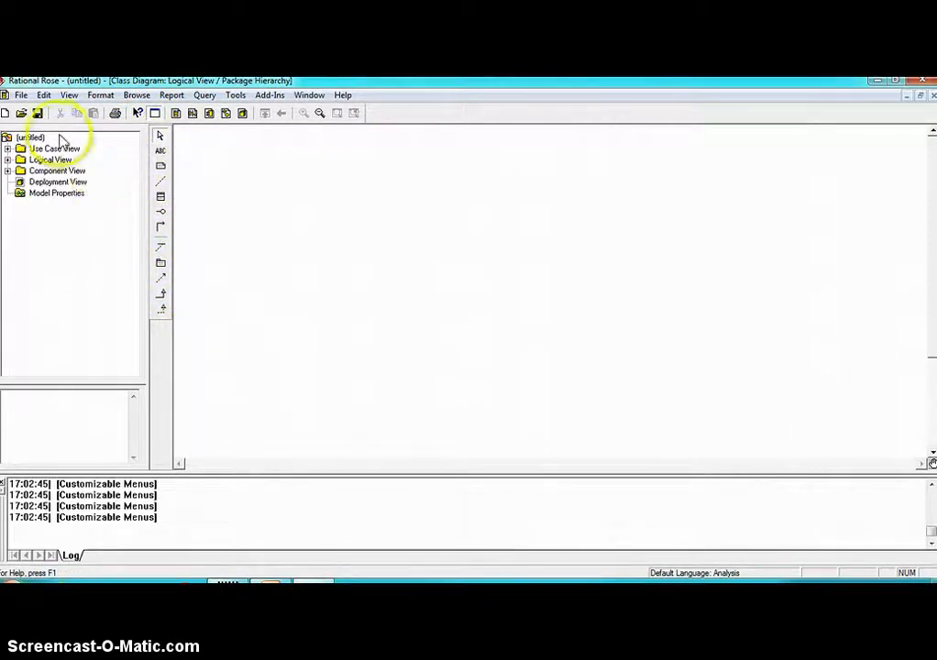
Create a new use case diagram titled "Student" in the Use Case View package.
{"action": "left_click", "coordinate": [136, 95]}
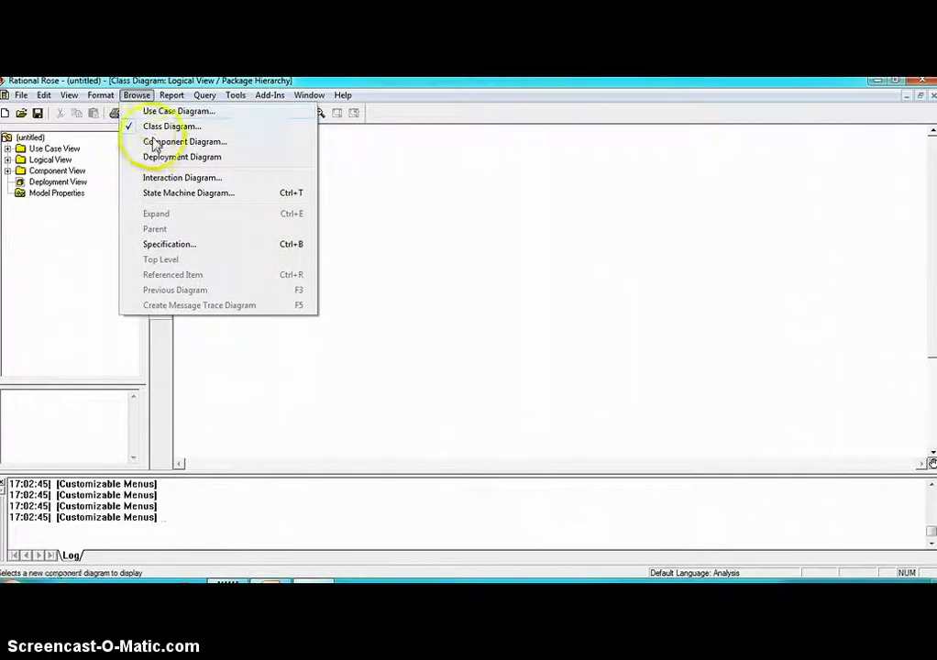
{"action": "left_click", "coordinate": [166, 113]}
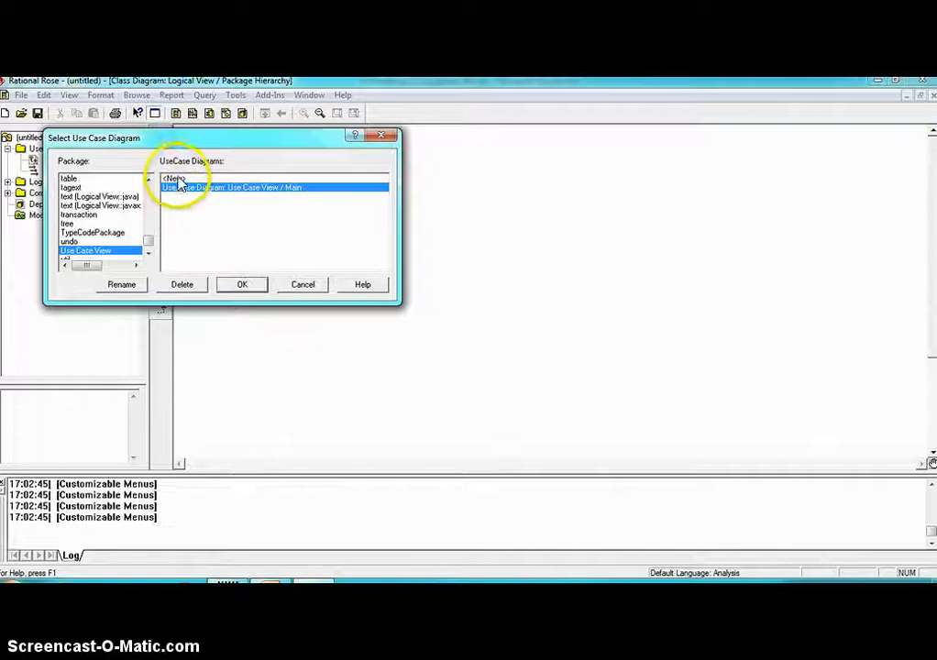
{"action": "left_click", "coordinate": [176, 180]}
{"action": "left_click", "coordinate": [236, 286]}
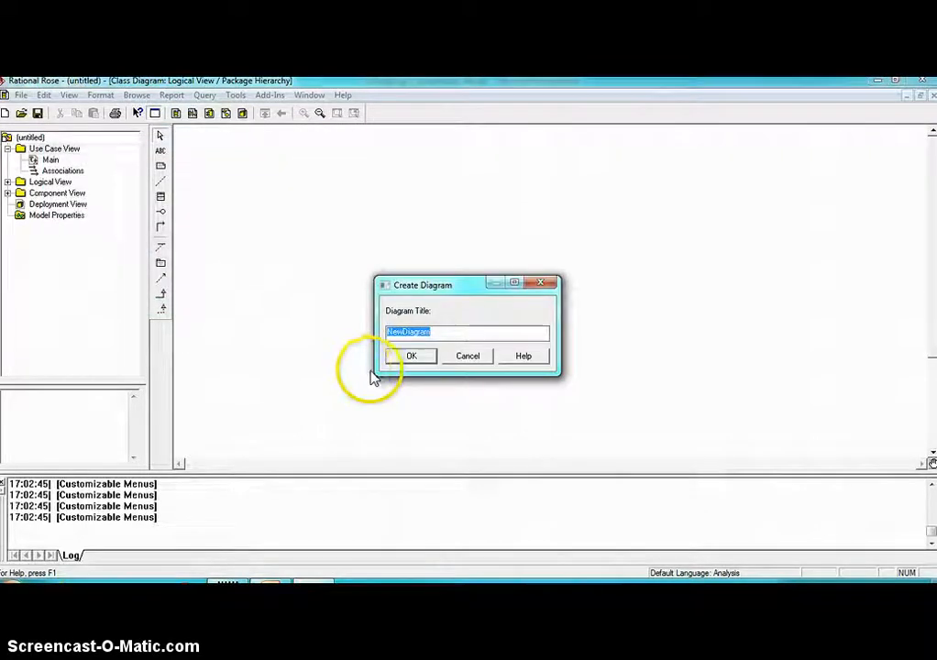
{"action": "type", "text": "Student"}
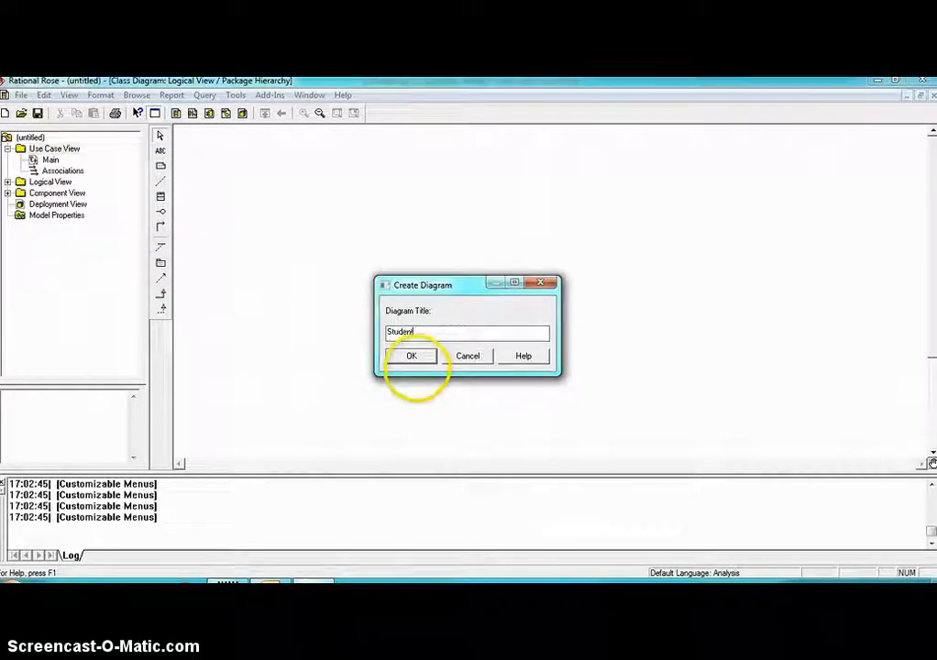
{"action": "left_click", "coordinate": [409, 358]}
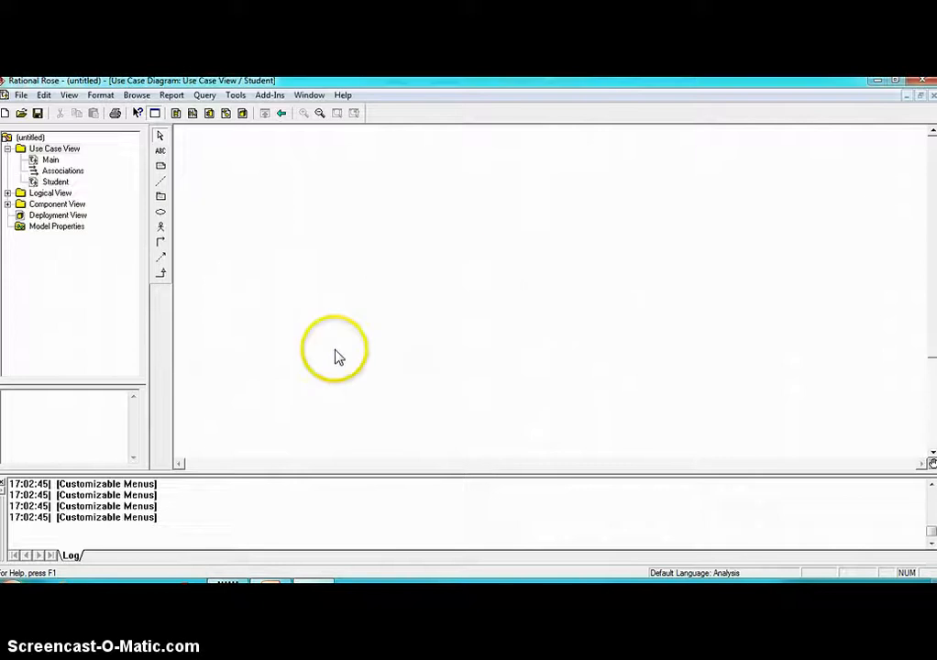
Add an actor named "Student" to the use case diagram.
{"action": "left_click", "coordinate": [160, 228]}
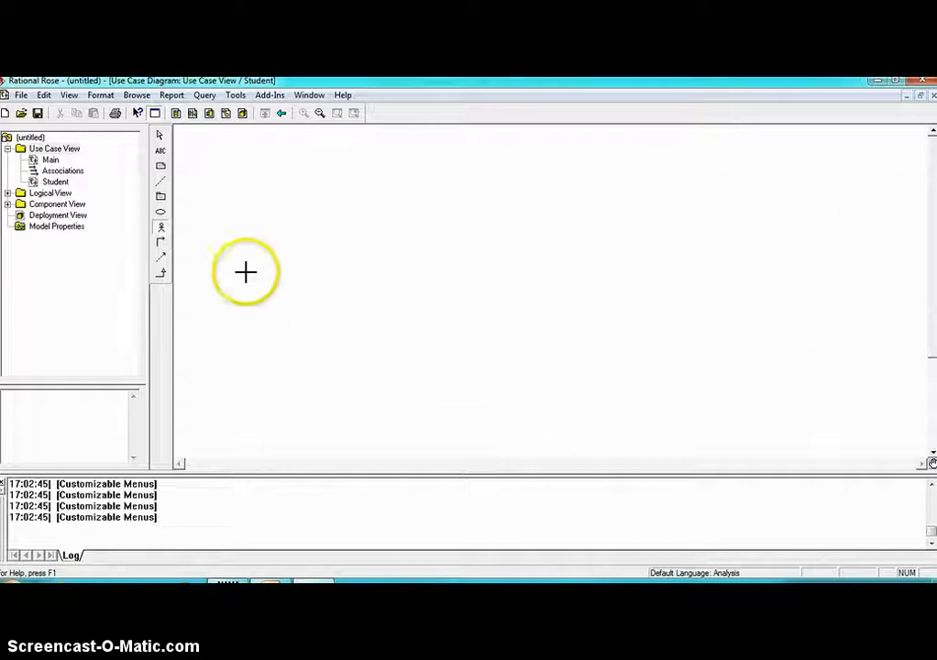
{"action": "left_click", "coordinate": [333, 268]}
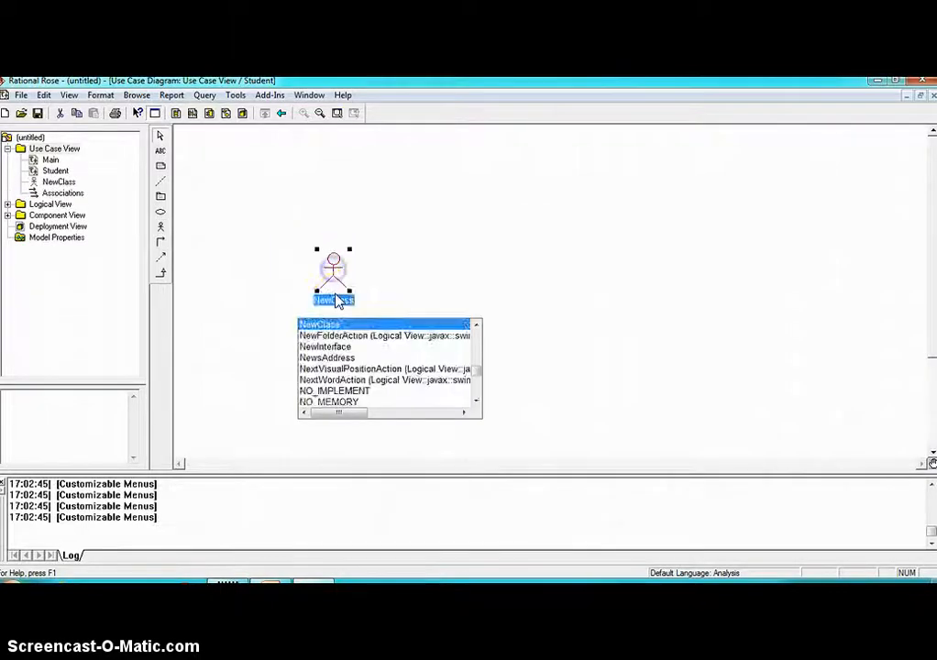
{"action": "type", "text": "Student"}
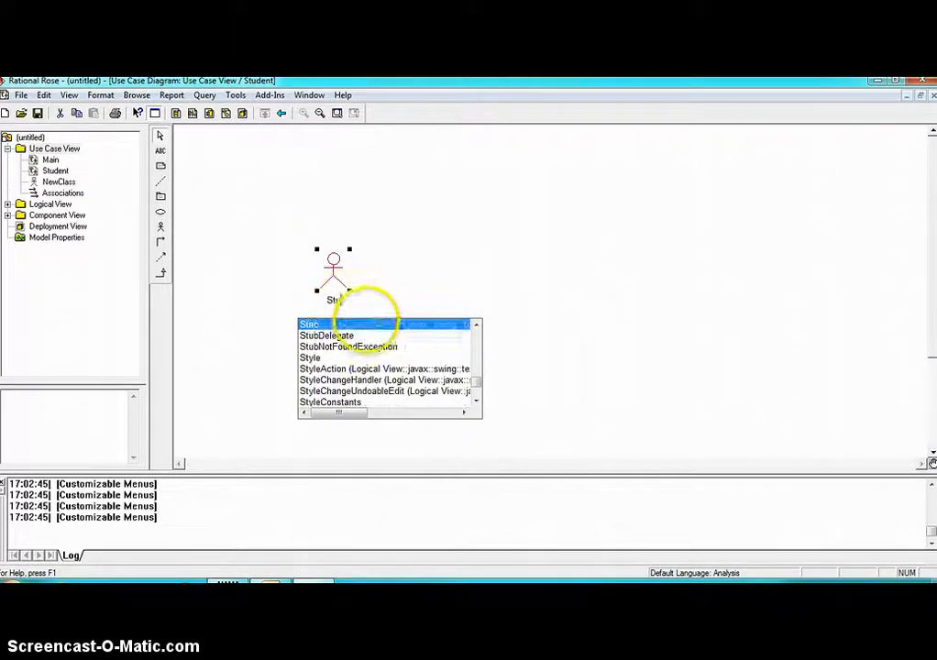
{"action": "left_click", "coordinate": [427, 295]}
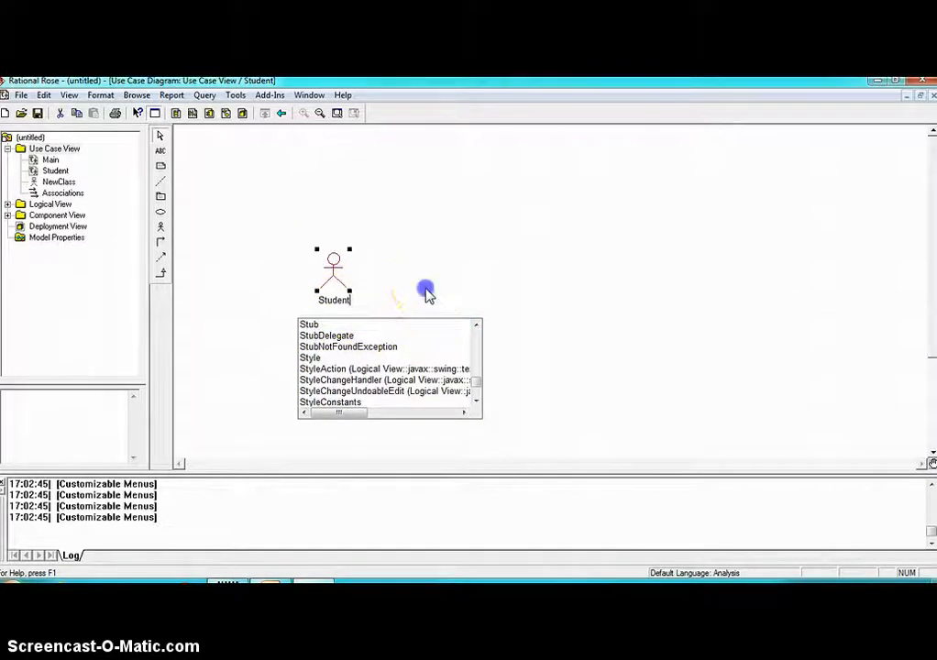
{"action": "left_click", "coordinate": [347, 288]}
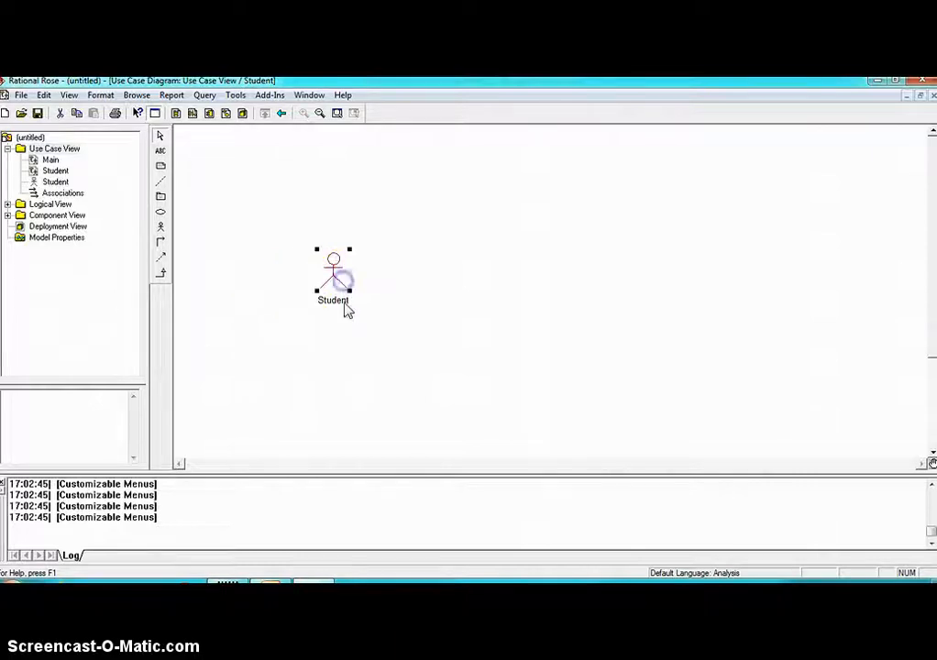
Add a use case named "View a Report Card" above and to the right of the Student actor.
{"action": "left_click", "coordinate": [160, 213]}
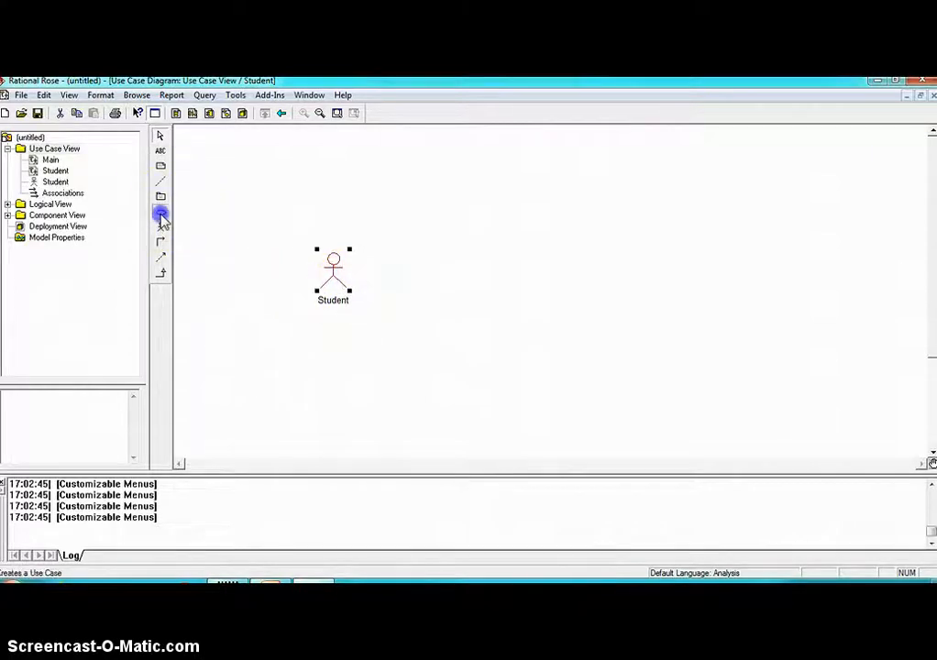
{"action": "left_click", "coordinate": [433, 174]}
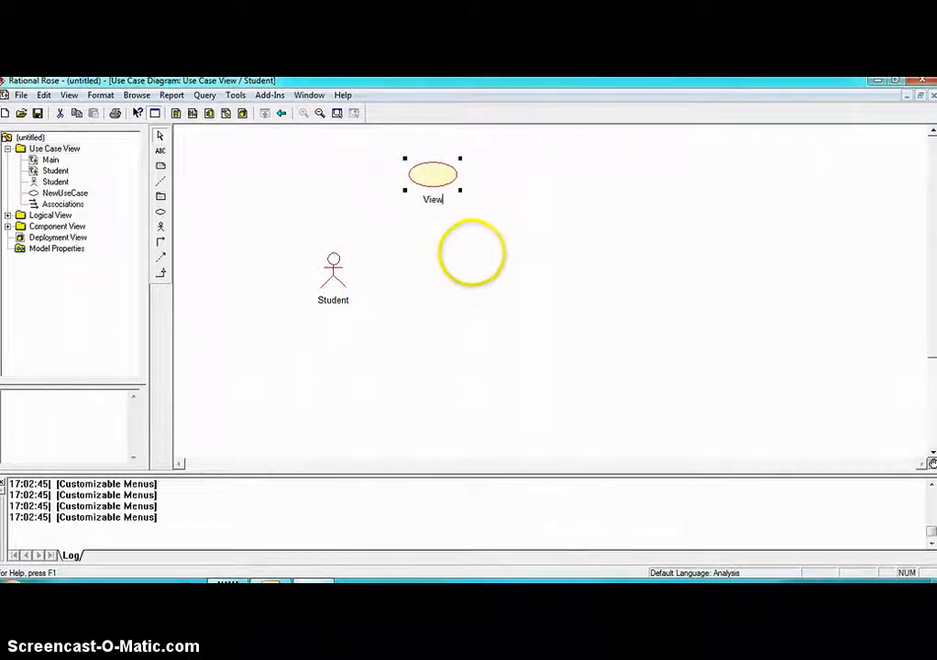
{"action": "type", "text": "View a"}
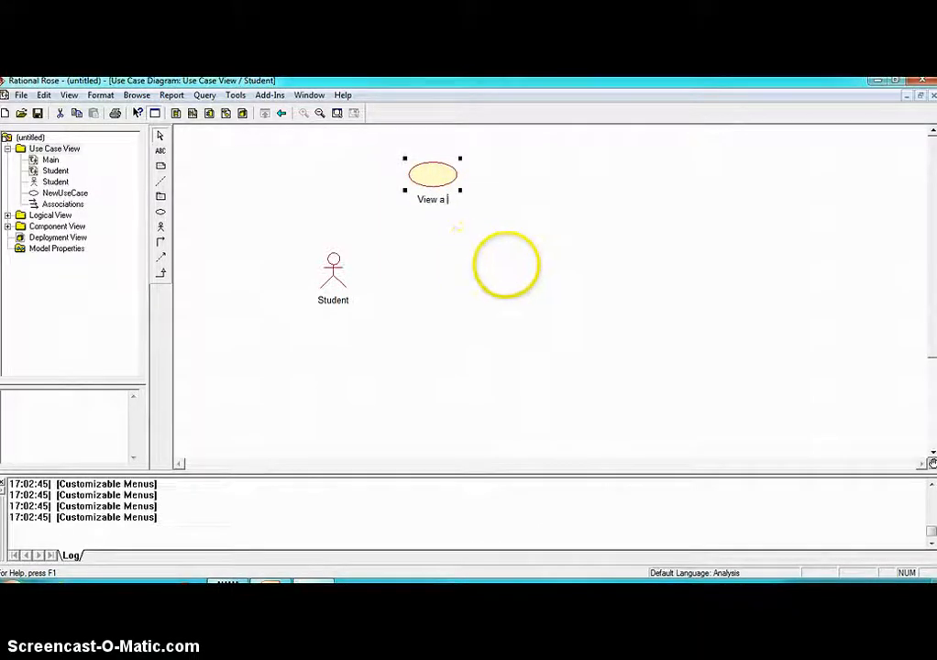
{"action": "type", "text": " Report Card"}
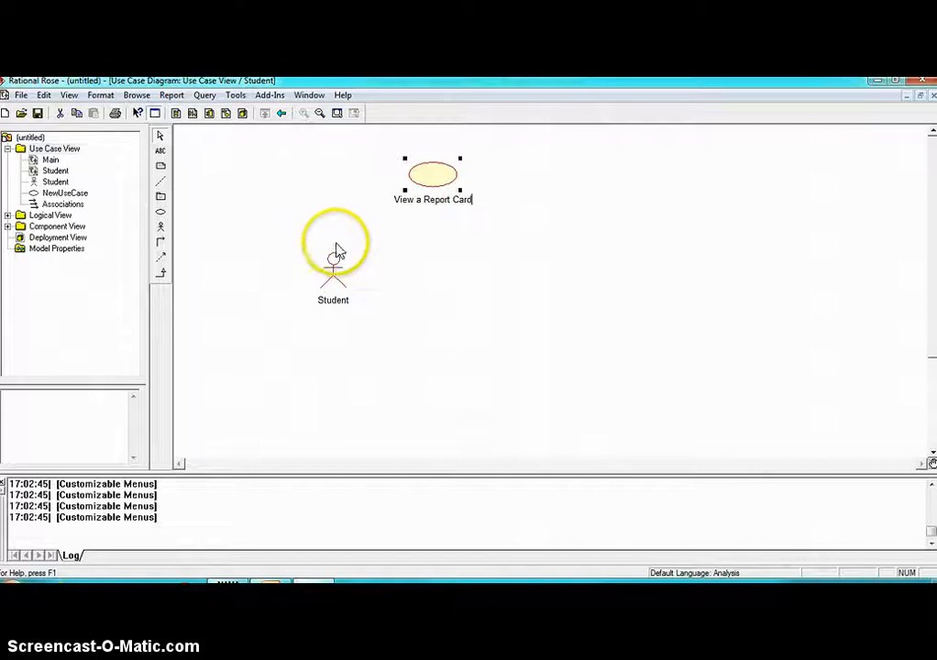
{"action": "key", "text": "Return"}
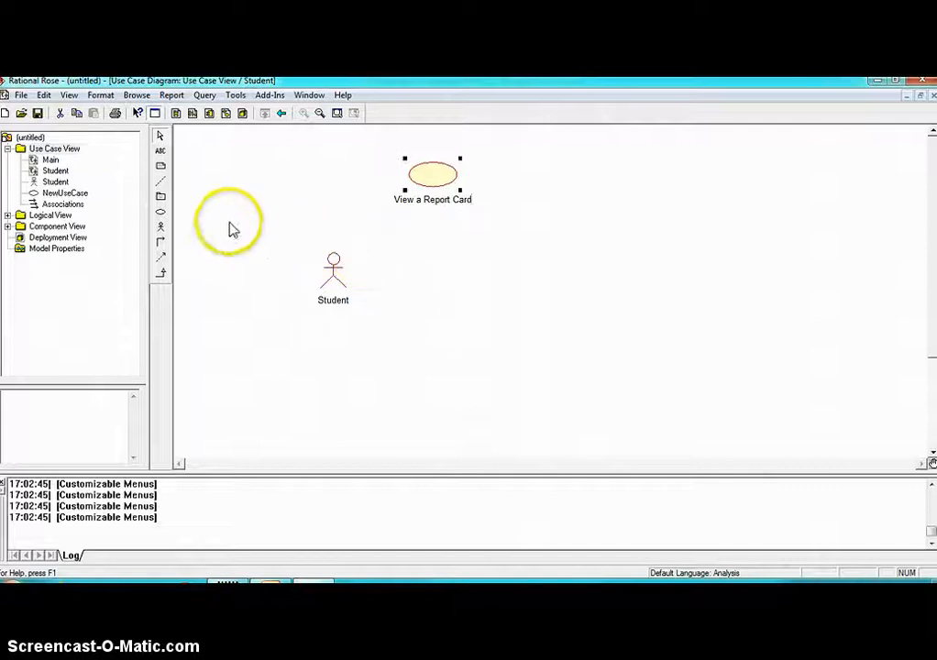
Add a use case named "Register for Course" to the right of the Student actor, below View a Report Card.
{"action": "left_click", "coordinate": [161, 211]}
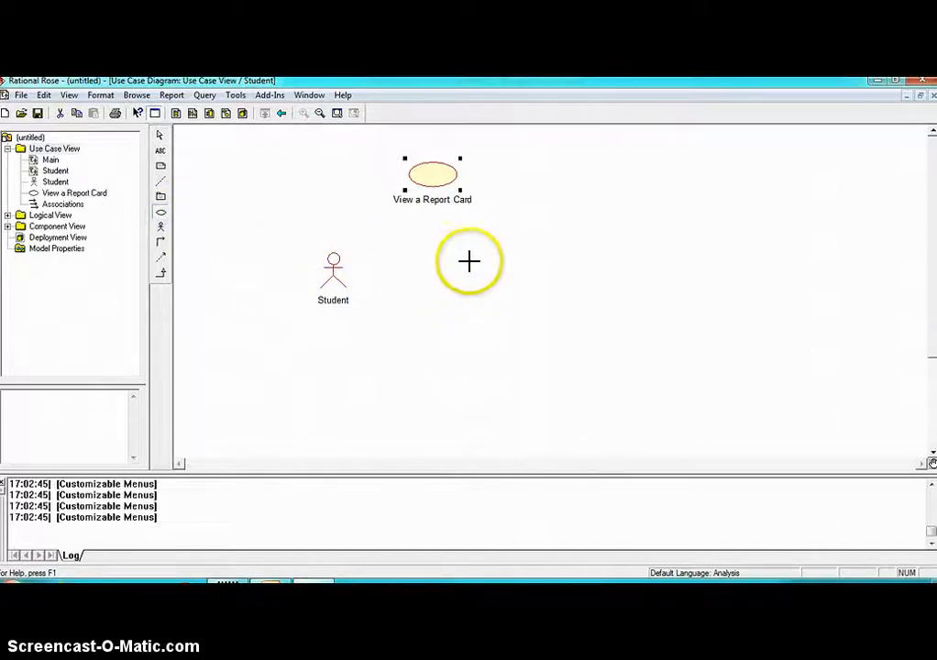
{"action": "left_click", "coordinate": [468, 263]}
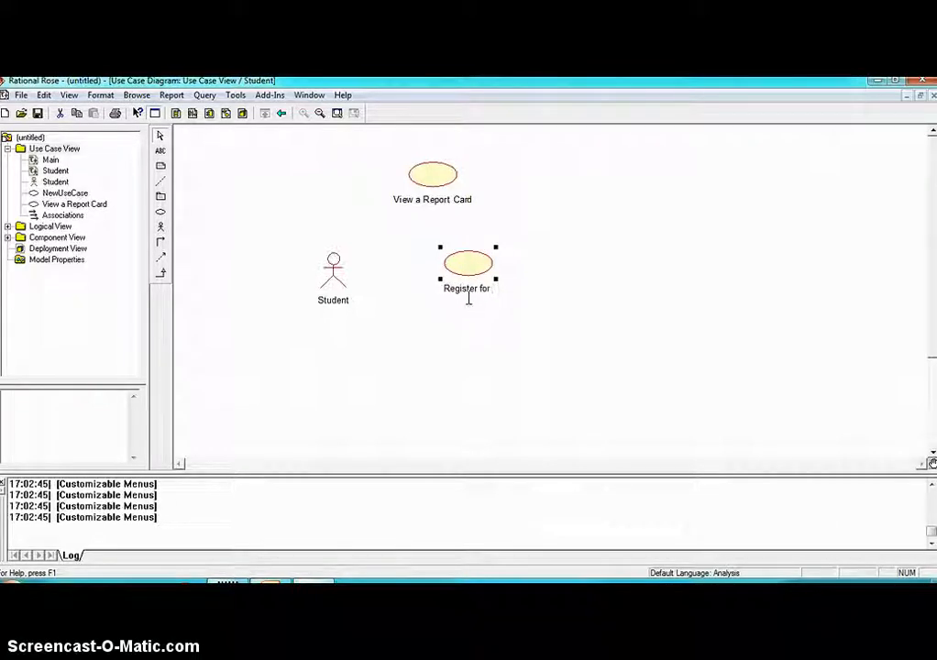
{"action": "type", "text": "Register for Course"}
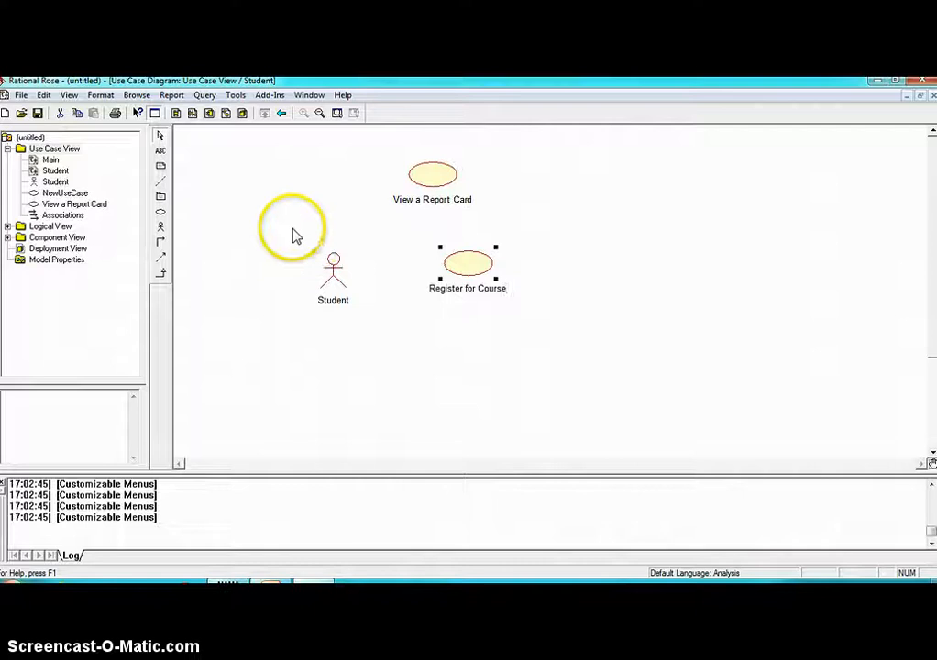
Add a use case named "Login" below the Register for Course use case.
{"action": "left_click", "coordinate": [160, 212]}
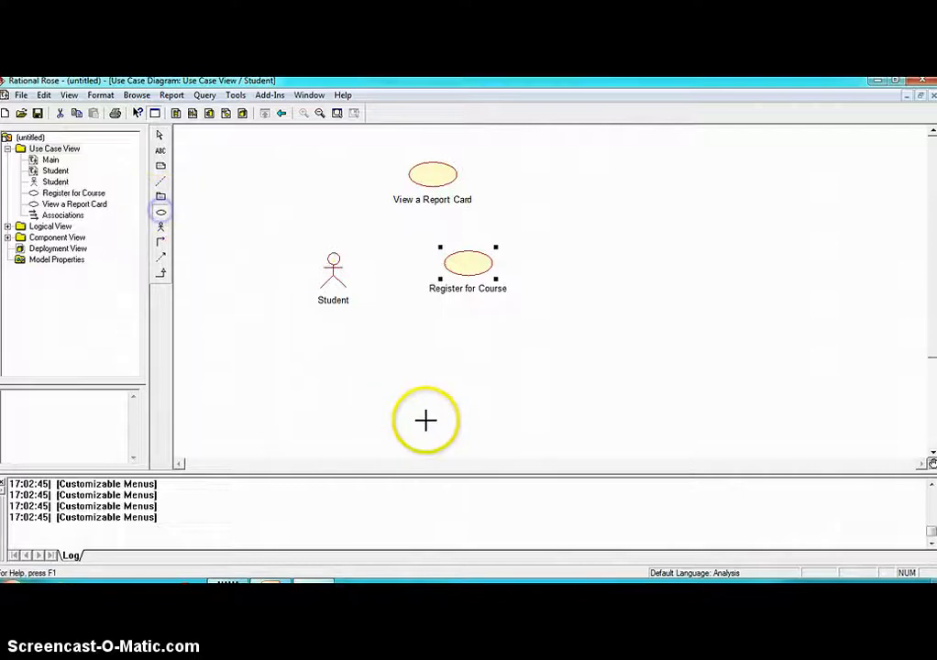
{"action": "left_click", "coordinate": [418, 375]}
{"action": "type", "text": "Logi"}
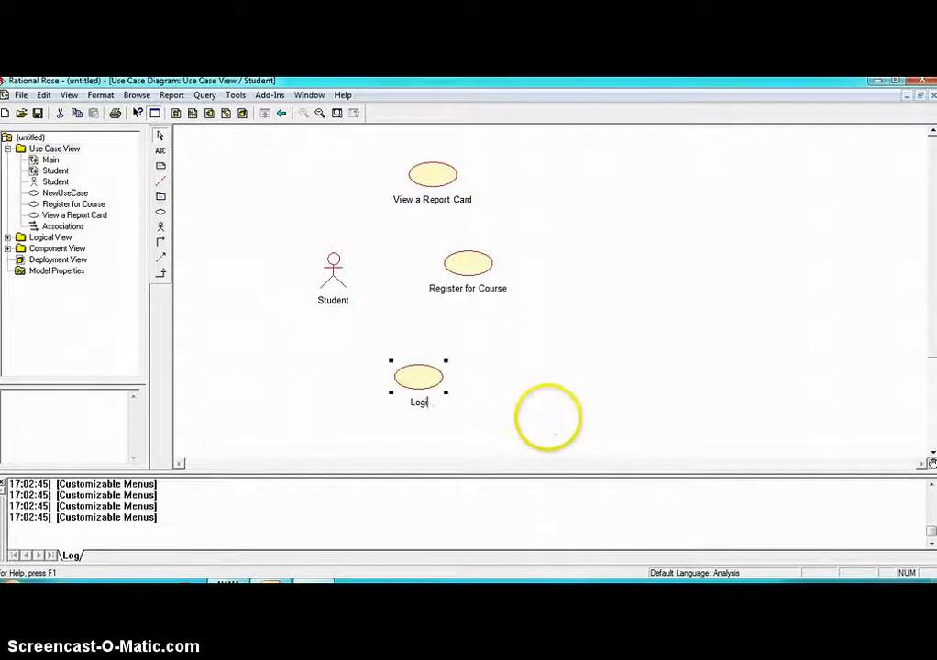
{"action": "type", "text": "n"}
{"action": "left_click", "coordinate": [561, 390]}
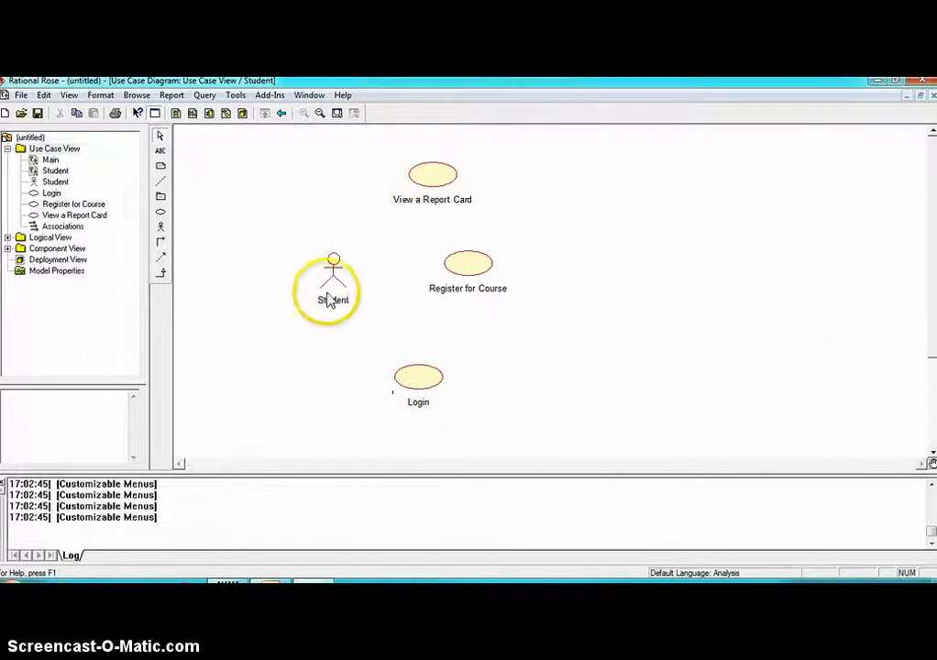
Move the Student actor further left and line up Register for Course and Login roughly in a column beneath View a Report Card.
{"action": "left_click_drag", "start_coordinate": [330, 285], "coordinate": [285, 281]}
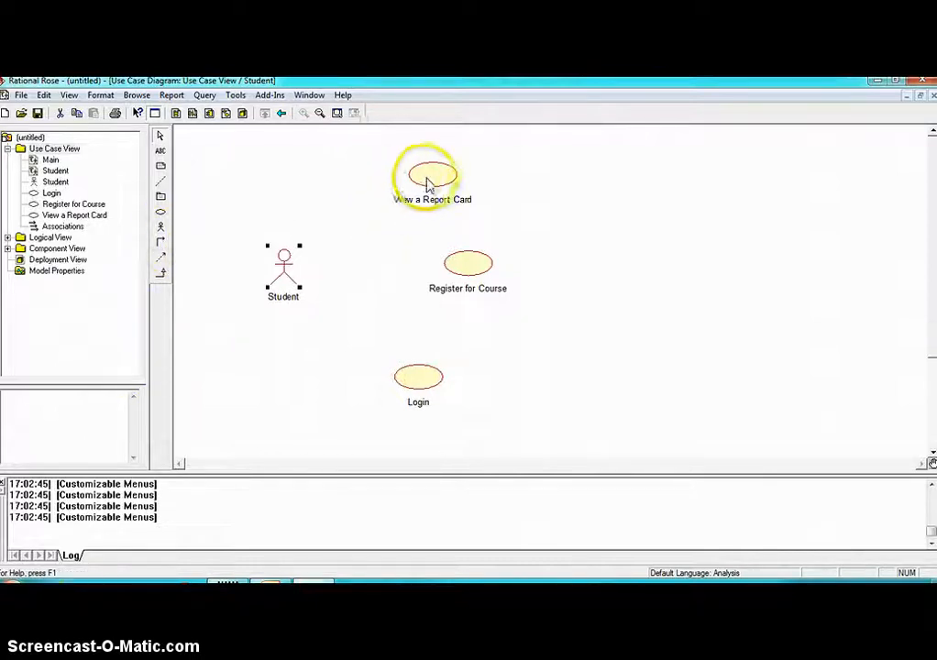
{"action": "left_click", "coordinate": [469, 265]}
{"action": "left_click_drag", "start_coordinate": [470, 265], "coordinate": [437, 265]}
{"action": "left_click_drag", "start_coordinate": [432, 372], "coordinate": [452, 353]}
{"action": "left_click", "coordinate": [439, 352]}
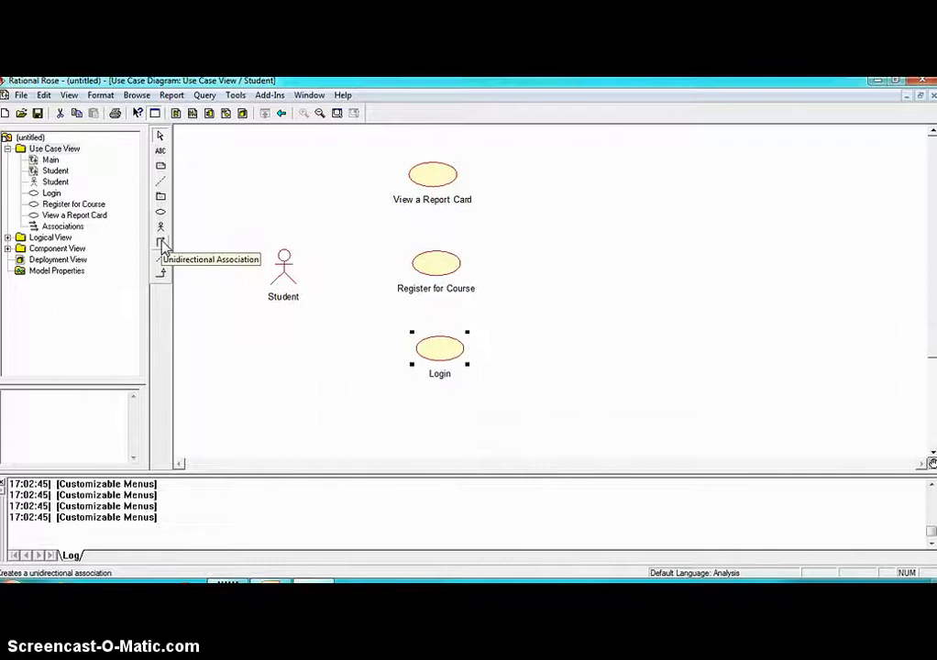
Draw unidirectional associations from the Student actor to the View a Report Card and Register for Course use cases.
{"action": "left_click", "coordinate": [278, 272]}
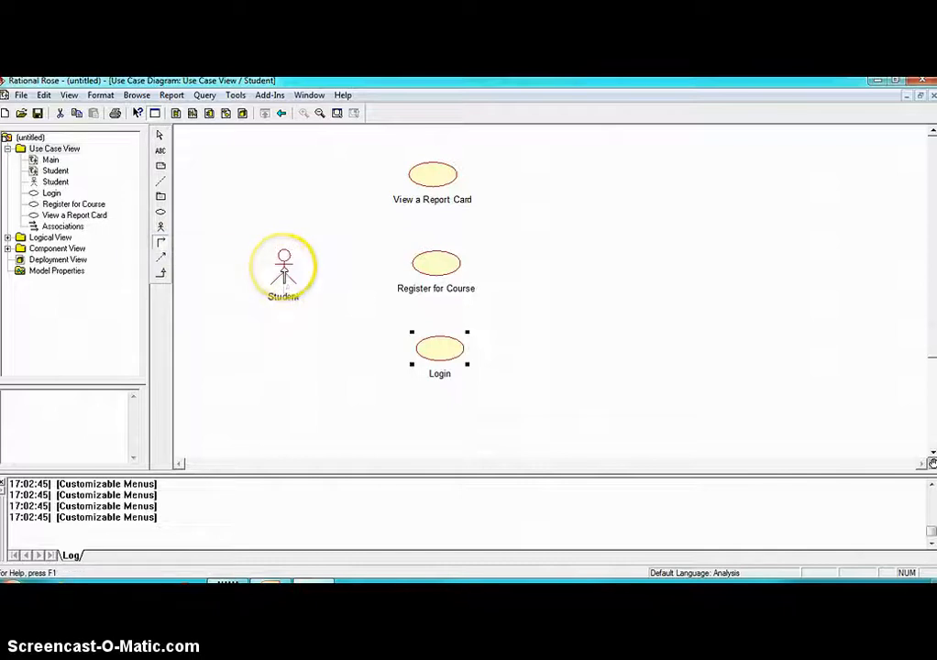
{"action": "left_click", "coordinate": [284, 272]}
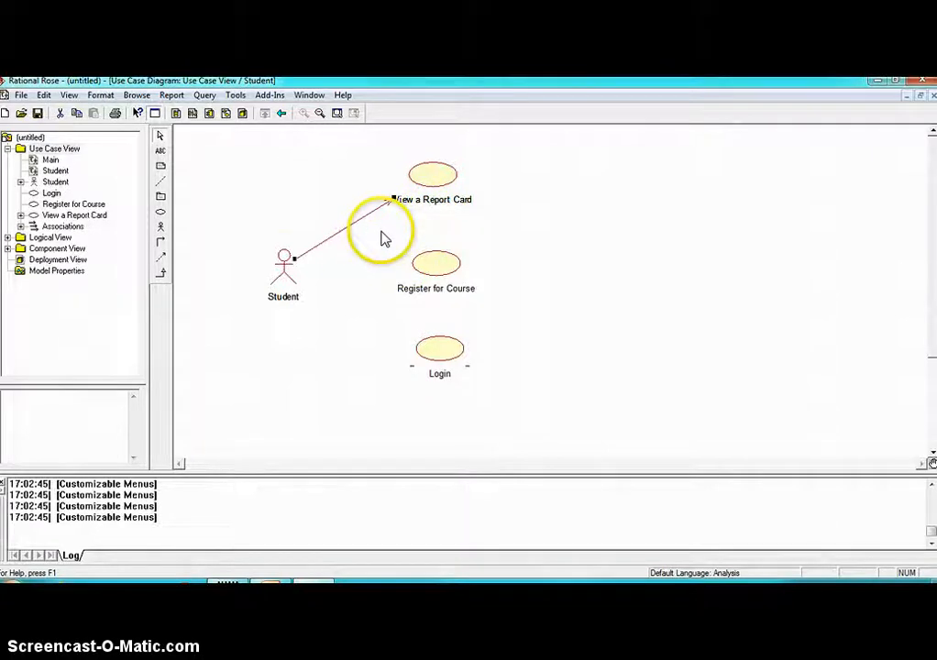
{"action": "left_click", "coordinate": [161, 246]}
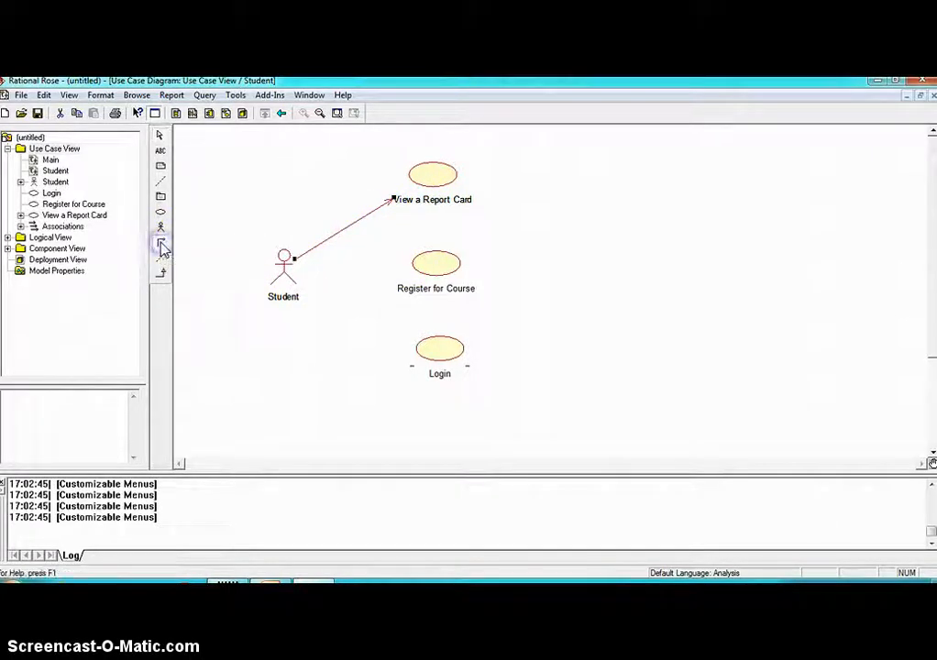
{"action": "left_click", "coordinate": [300, 267]}
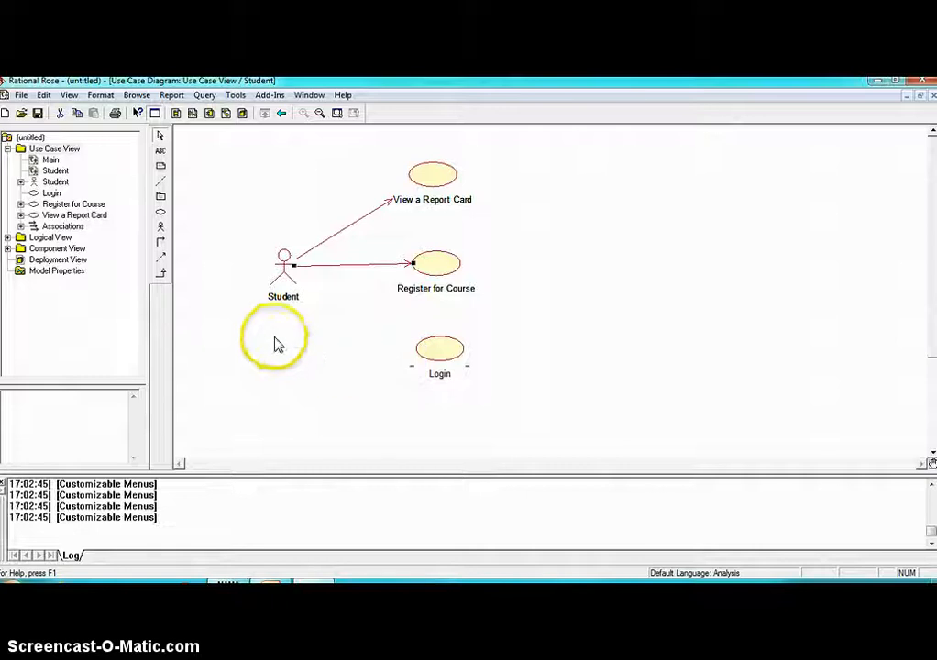
Draw a unidirectional association from the Student actor to the Login use case.
{"action": "left_click", "coordinate": [163, 243]}
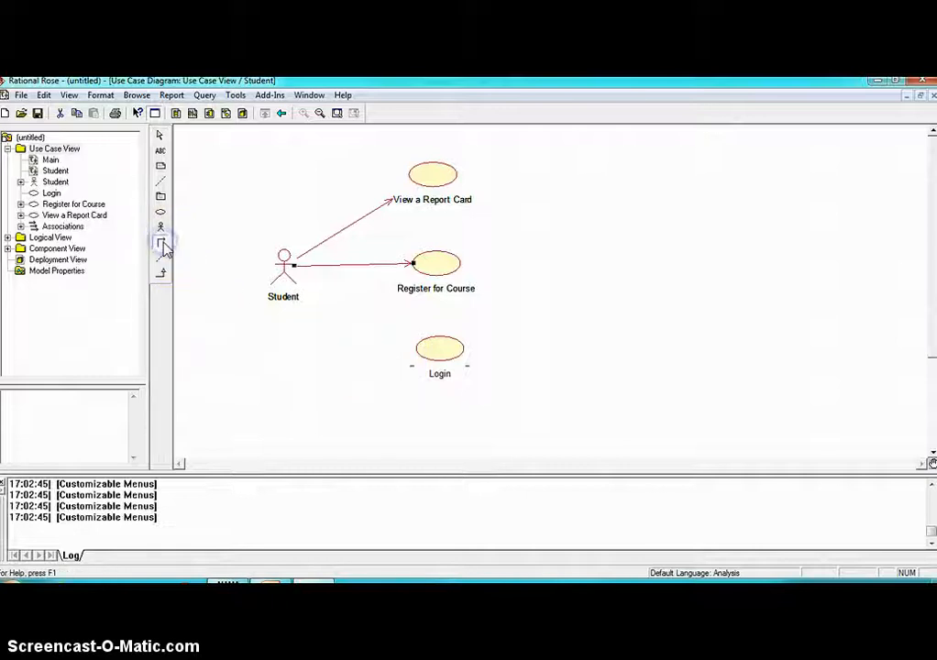
{"action": "left_click", "coordinate": [284, 265]}
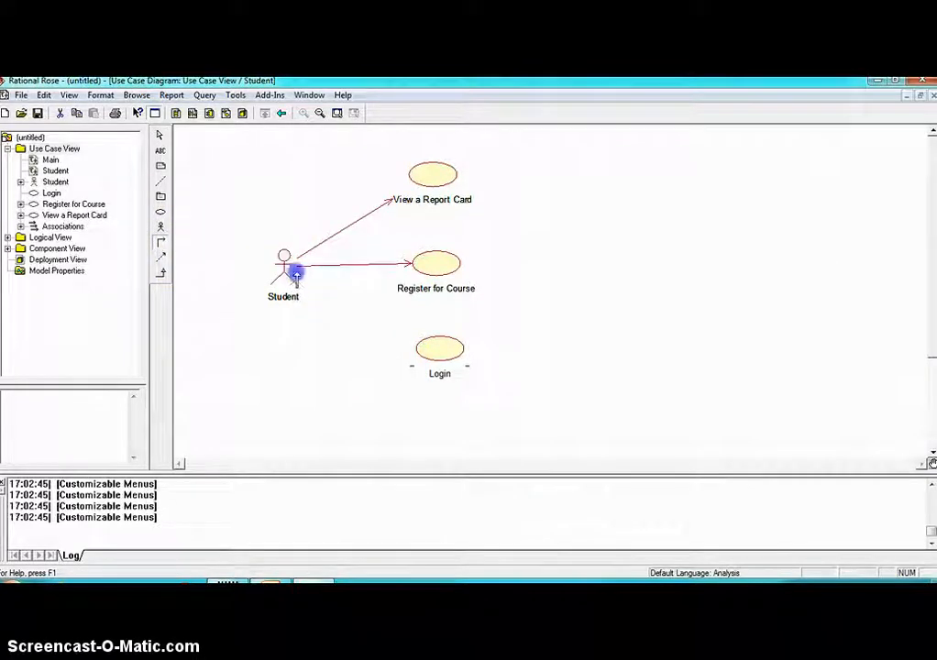
{"action": "left_click", "coordinate": [444, 351]}
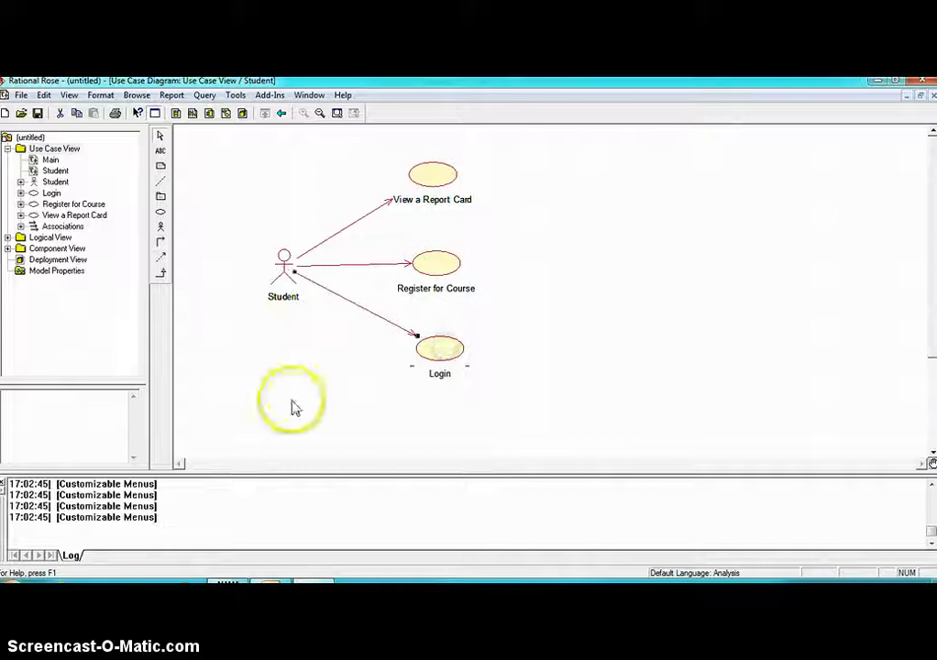